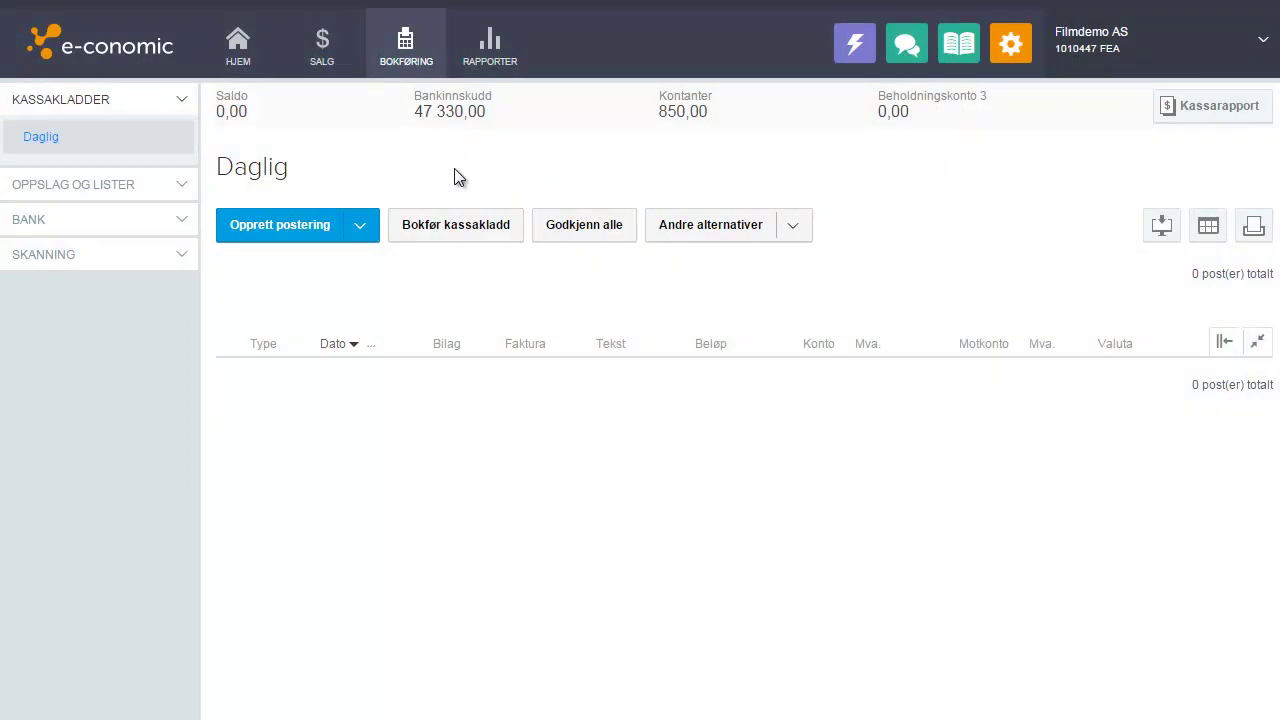
Step: Create a new posting in the Daglig journal, view its Fordeling dialog and cancel back to the posting form
{"action": "left_click", "coordinate": [287, 232]}
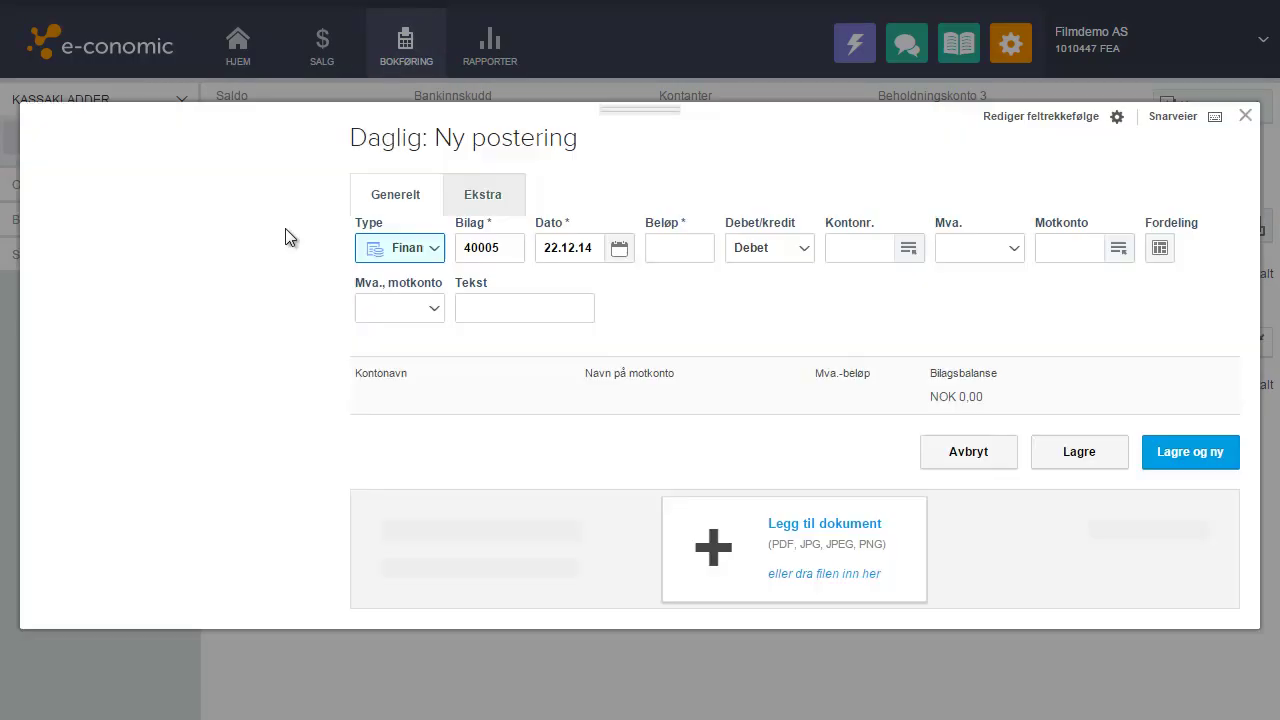
{"action": "left_click", "coordinate": [1158, 252]}
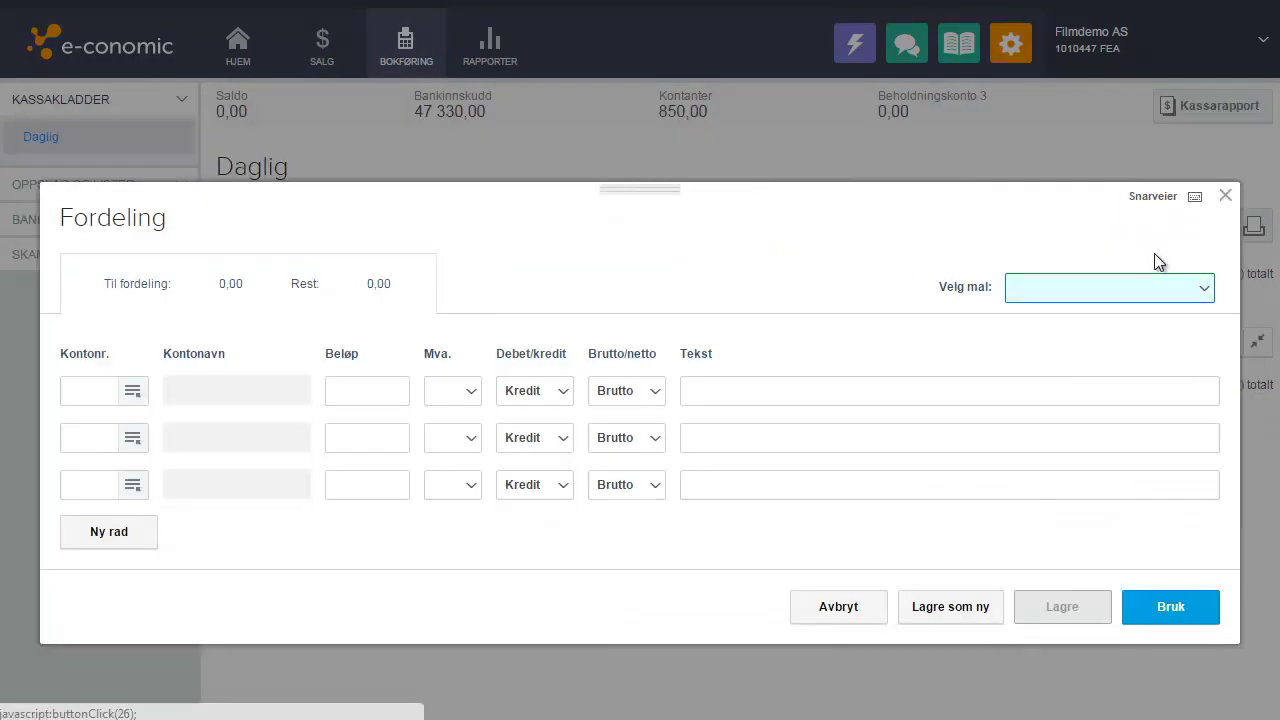
{"action": "left_click_drag", "start_coordinate": [637, 191], "coordinate": [637, 160]}
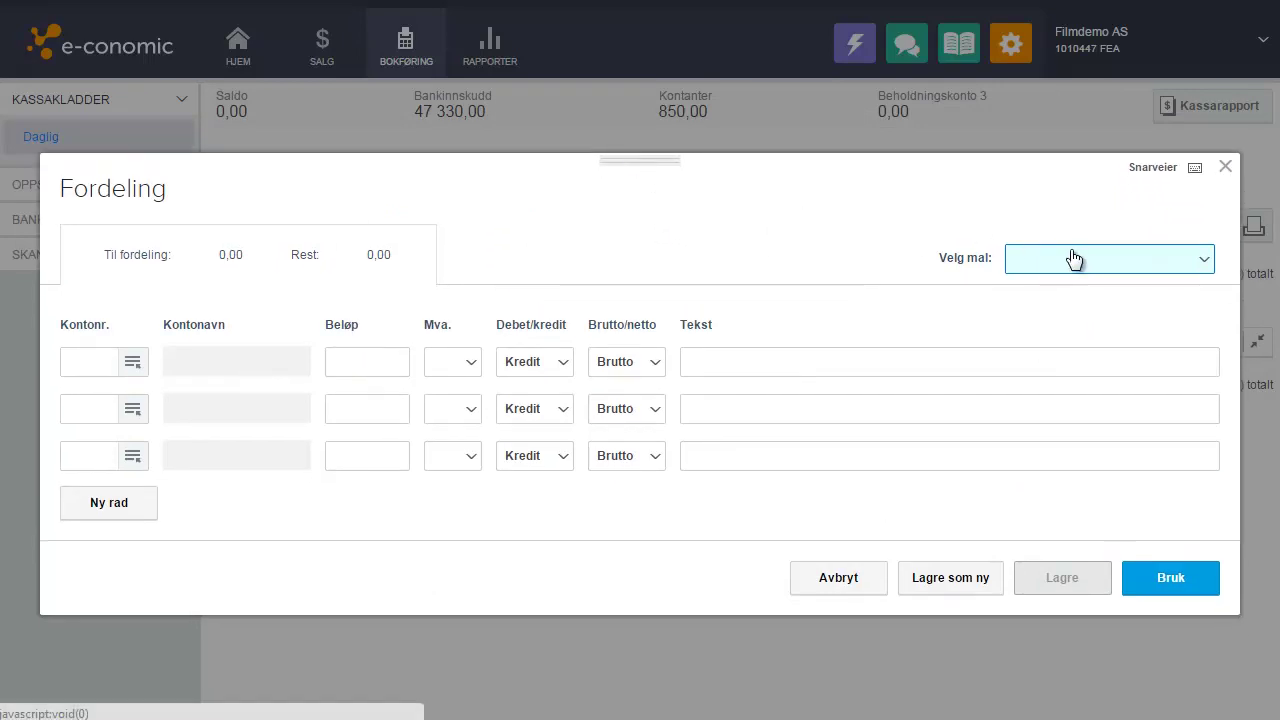
{"action": "left_click", "coordinate": [847, 588]}
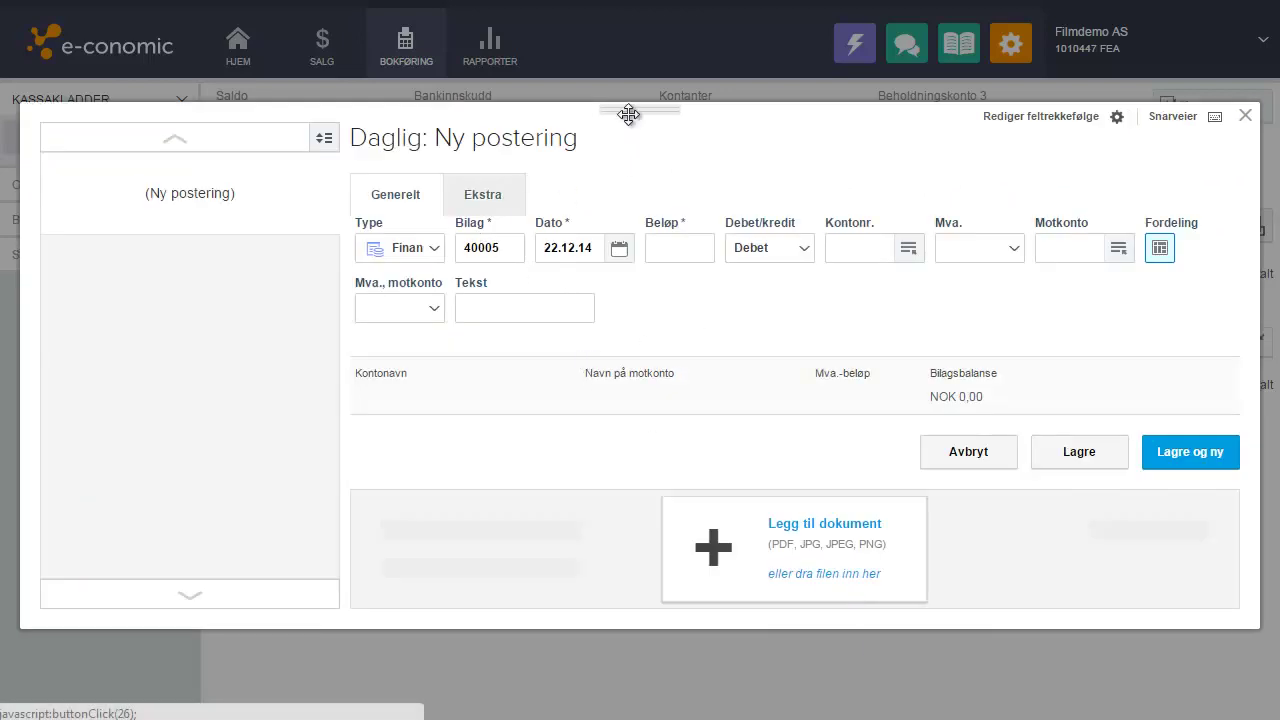
{"action": "mouse_move", "coordinate": [628, 110]}
{"action": "left_mouse_down"}
{"action": "mouse_move", "coordinate": [623, 157]}
{"action": "mouse_move", "coordinate": [616, 131]}
{"action": "left_mouse_up"}
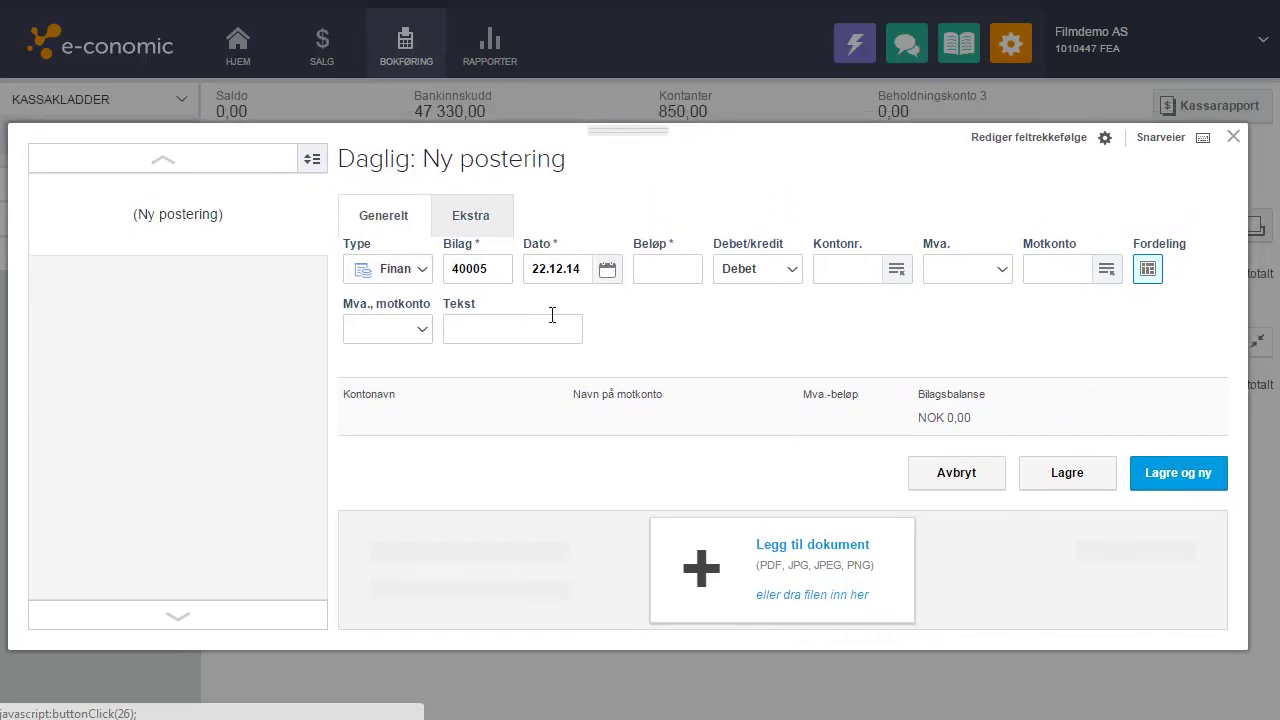
Step: Keep the finance posting type and set the posting's Beløp to 1000
{"action": "left_click", "coordinate": [422, 270]}
{"action": "left_click", "coordinate": [422, 270]}
{"action": "left_click", "coordinate": [652, 272]}
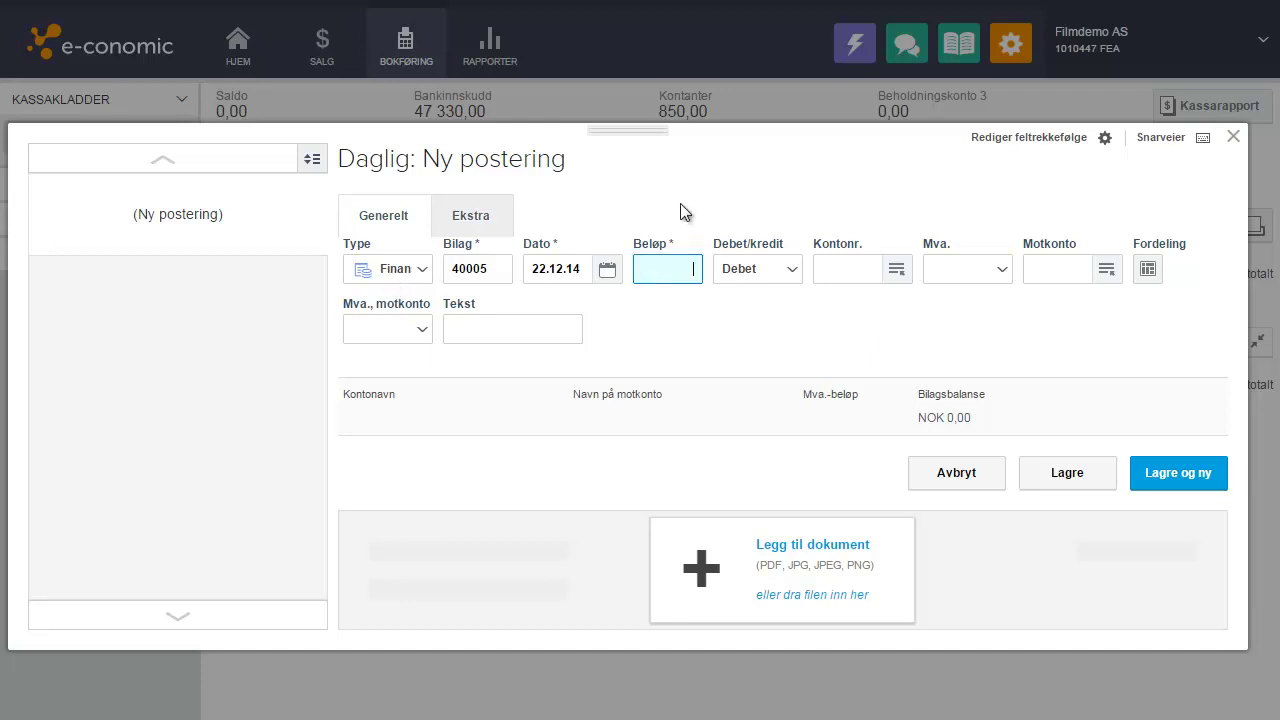
{"action": "type", "text": "1000"}
{"action": "key", "text": "Tab"}
{"action": "key", "text": "Tab"}
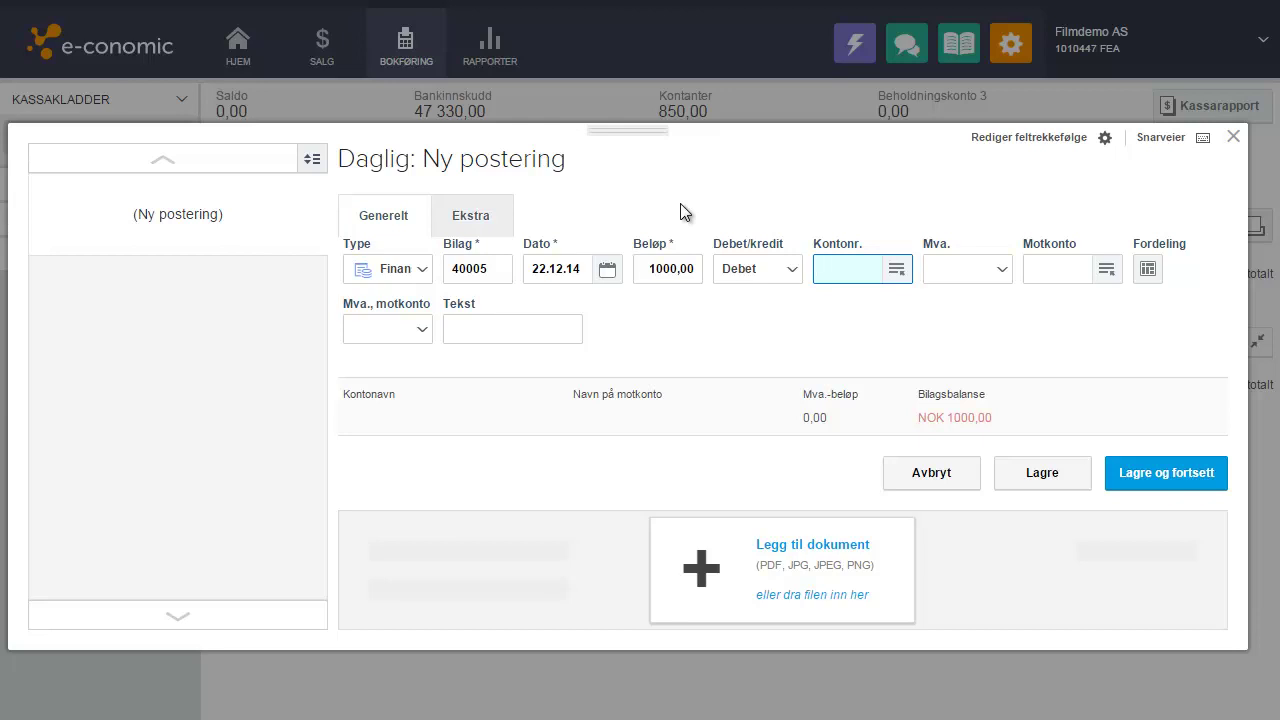
Step: Set the posting's Kontonr. to 3000 and its Debet/kredit to Kredit
{"action": "type", "text": "3000"}
{"action": "key", "text": "shift+Tab"}
{"action": "key", "text": "Down"}
{"action": "key", "text": "Return"}
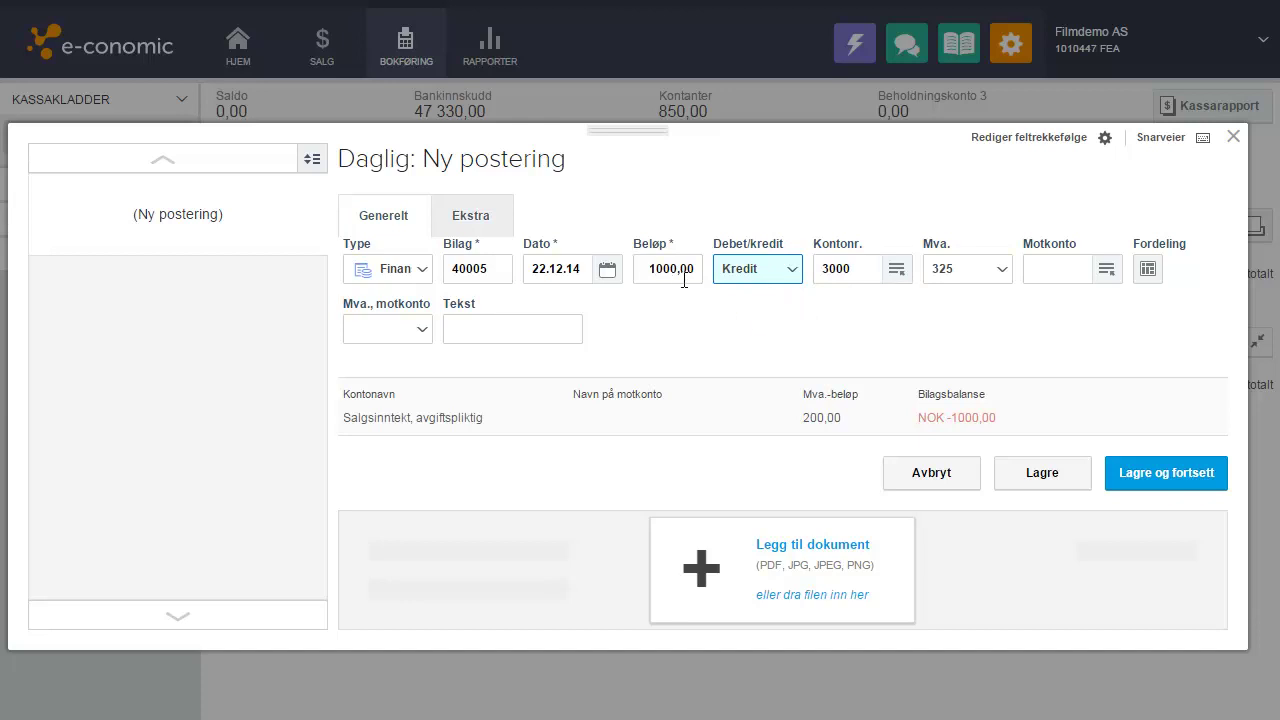
Step: Clear the posting's Mva. code and change the Kontonr. to 3100
{"action": "left_click", "coordinate": [979, 274]}
{"action": "left_click", "coordinate": [980, 302]}
{"action": "left_click", "coordinate": [840, 268]}
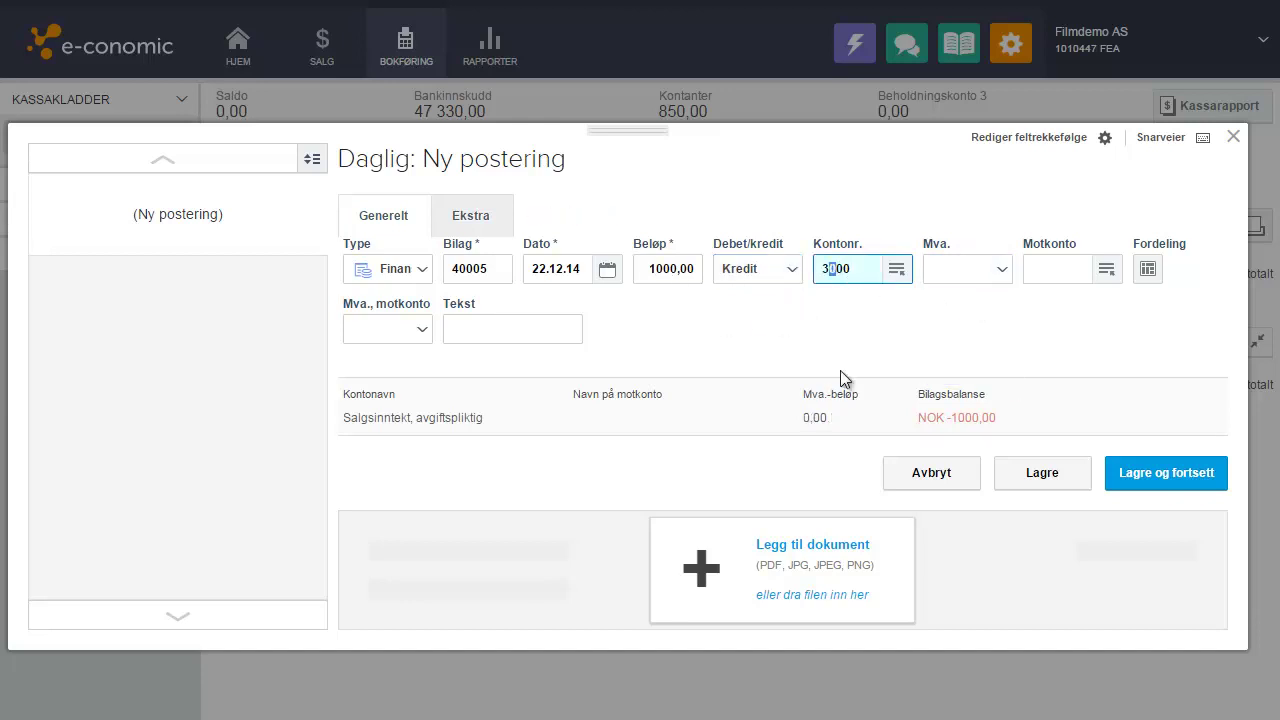
{"action": "key", "text": "BackSpace"}
{"action": "type", "text": "1"}
{"action": "key", "text": "Tab"}
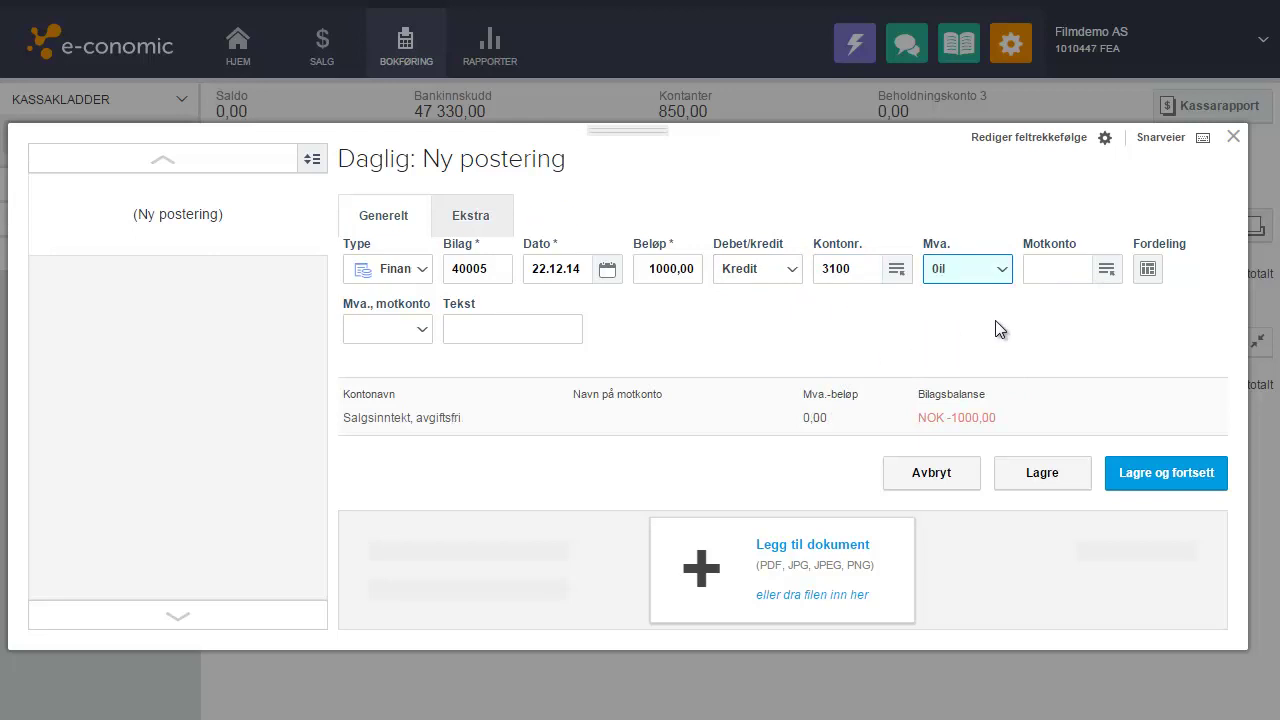
Step: Set the posting's Motkonto to 1920
{"action": "left_click", "coordinate": [1050, 270]}
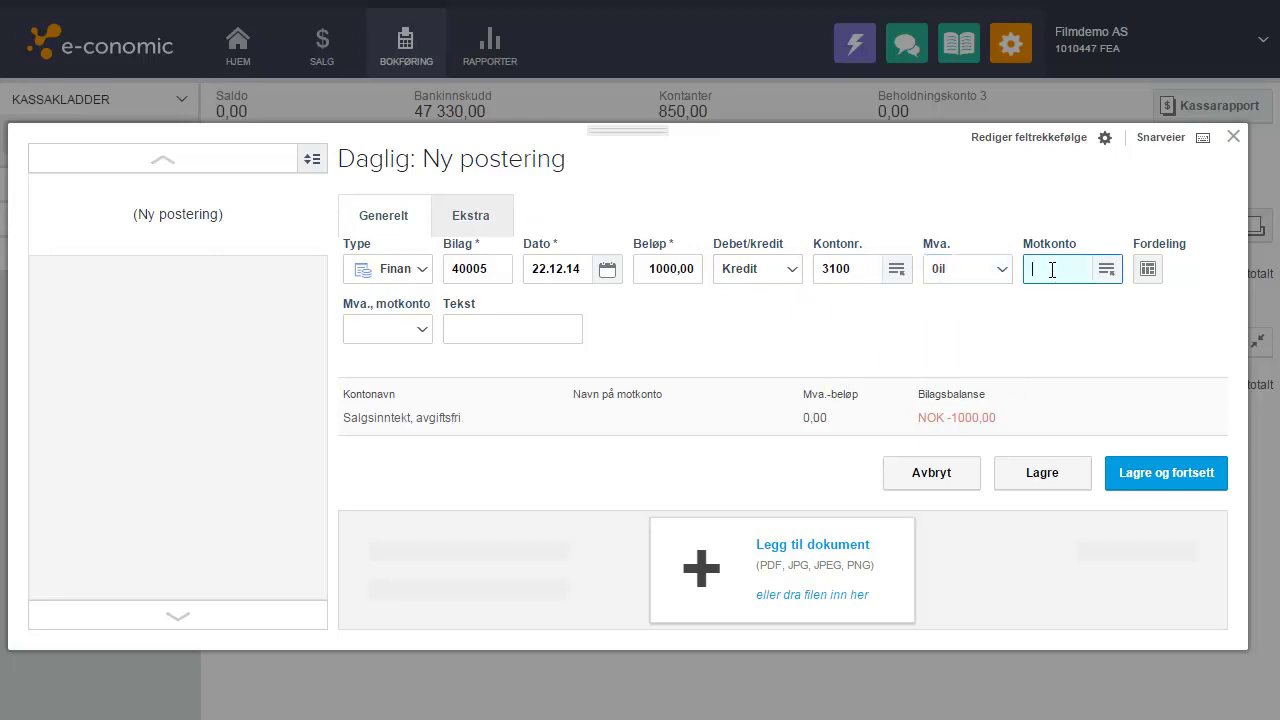
{"action": "type", "text": "1920"}
{"action": "key", "text": "Tab"}
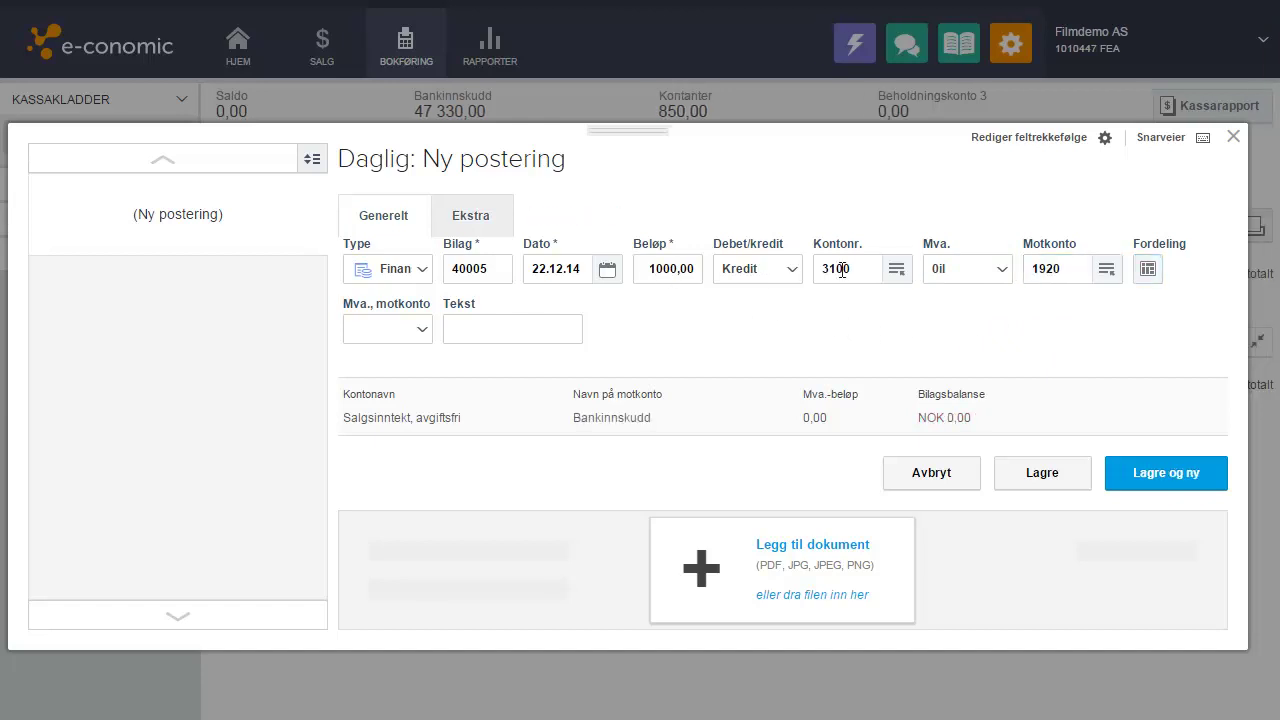
Step: Remove the Motkonto from the posting so the field is empty
{"action": "left_click", "coordinate": [1052, 268]}
{"action": "key", "text": "BackSpace"}
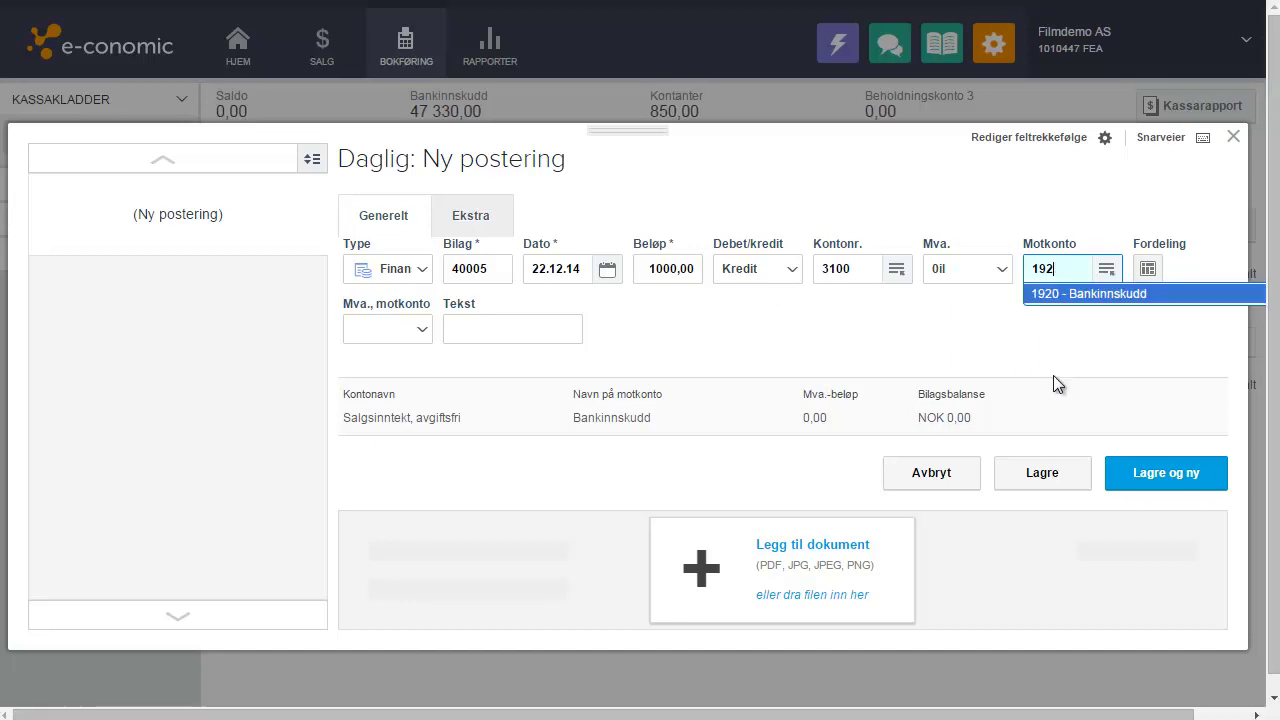
{"action": "key", "text": "BackSpace"}
{"action": "key", "text": "BackSpace"}
{"action": "key", "text": "BackSpace"}
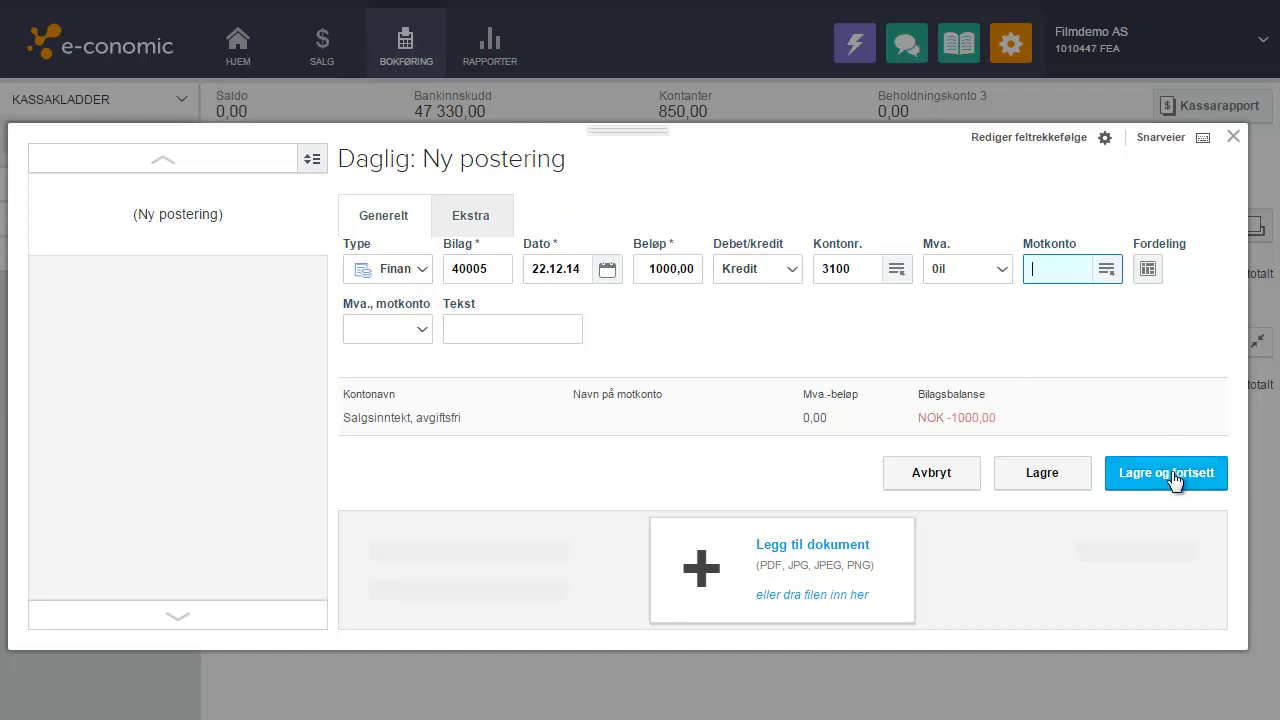
Step: Enter the posting's Tekst as Fordeling, then save it and continue with another line on the same voucher
{"action": "left_click", "coordinate": [486, 325]}
{"action": "type", "text": "Fordeling"}
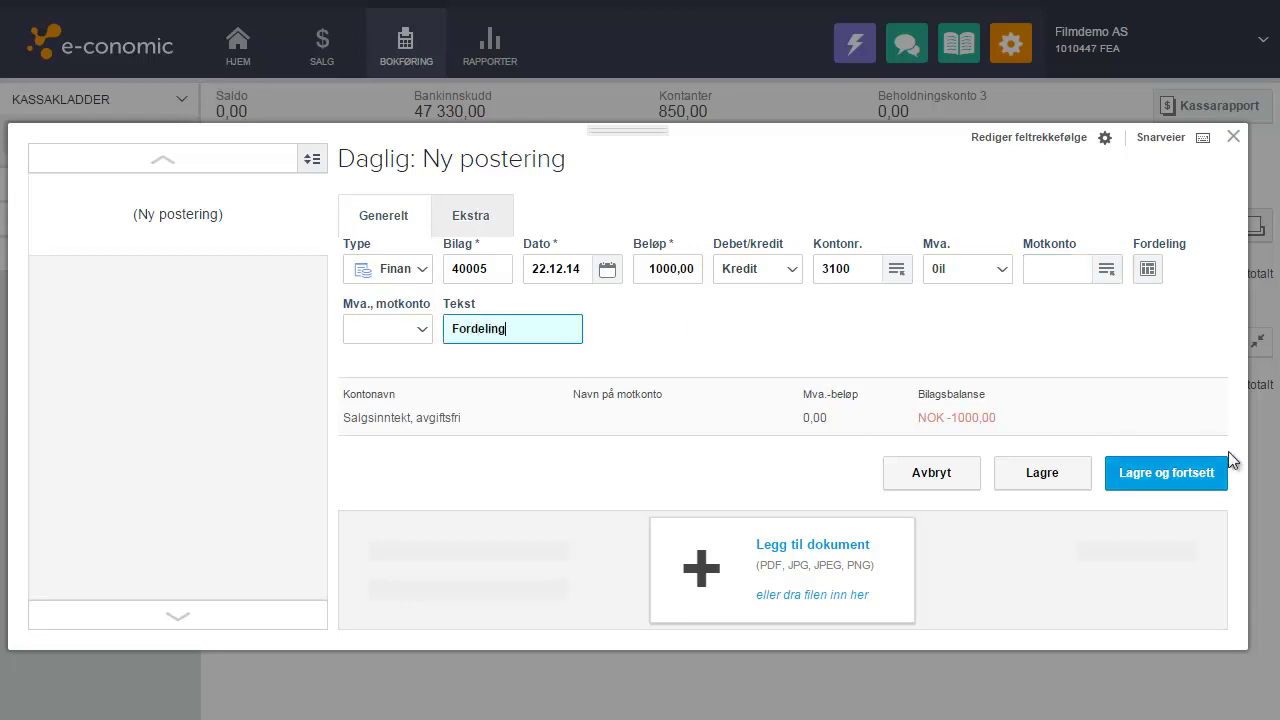
{"action": "left_click", "coordinate": [1157, 485]}
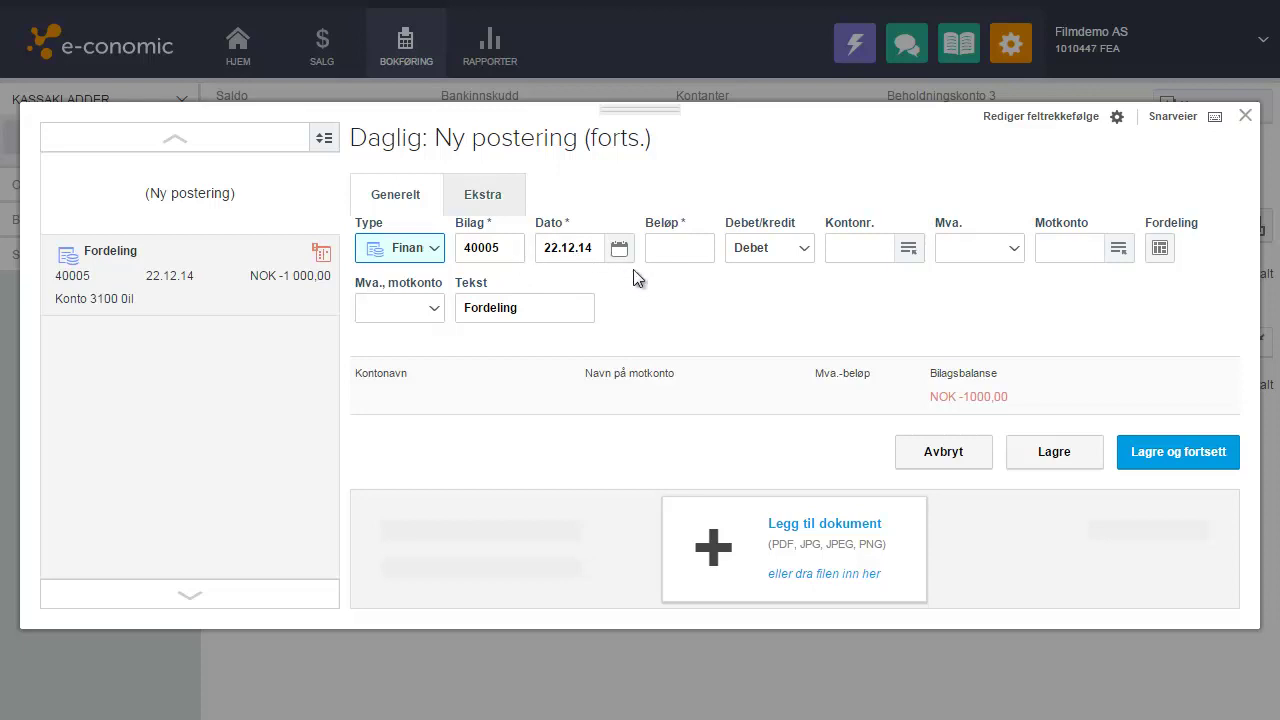
Step: Add a debit line of 400 on account 1900 (Kontanter), then save it and continue on the same voucher
{"action": "key", "text": "Tab"}
{"action": "type", "text": "400"}
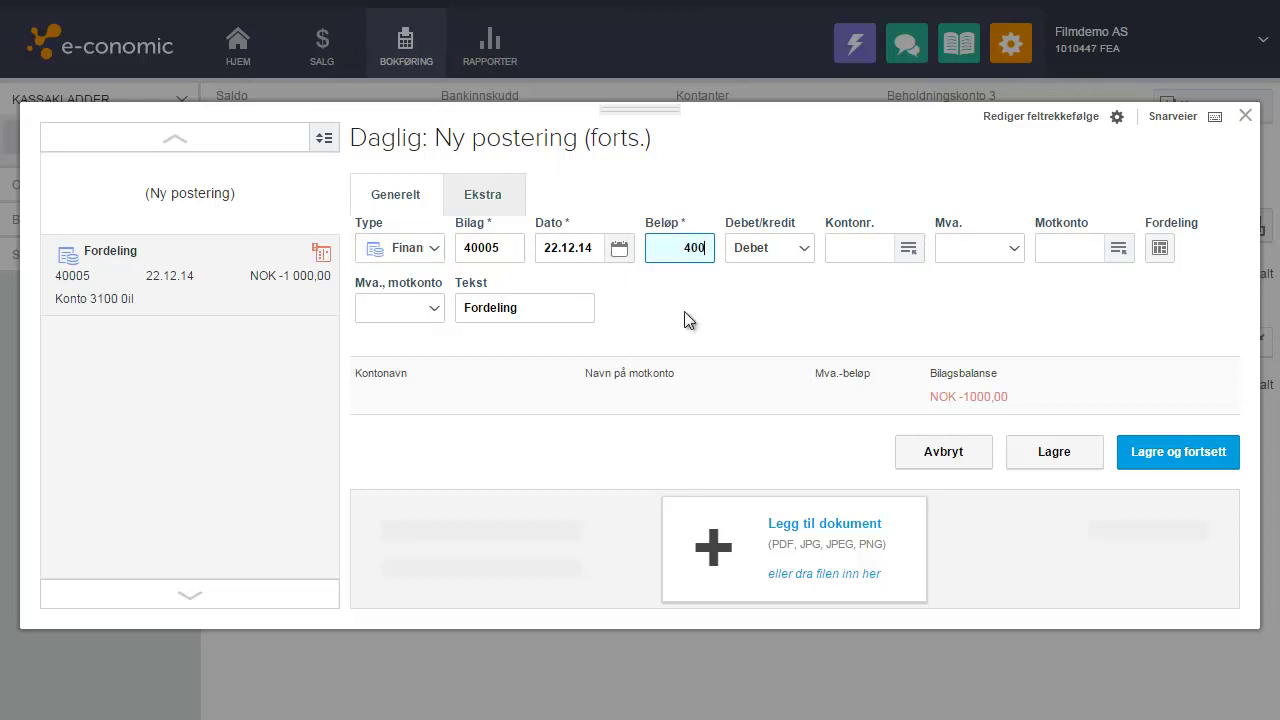
{"action": "key", "text": "Tab"}
{"action": "key", "text": "Tab"}
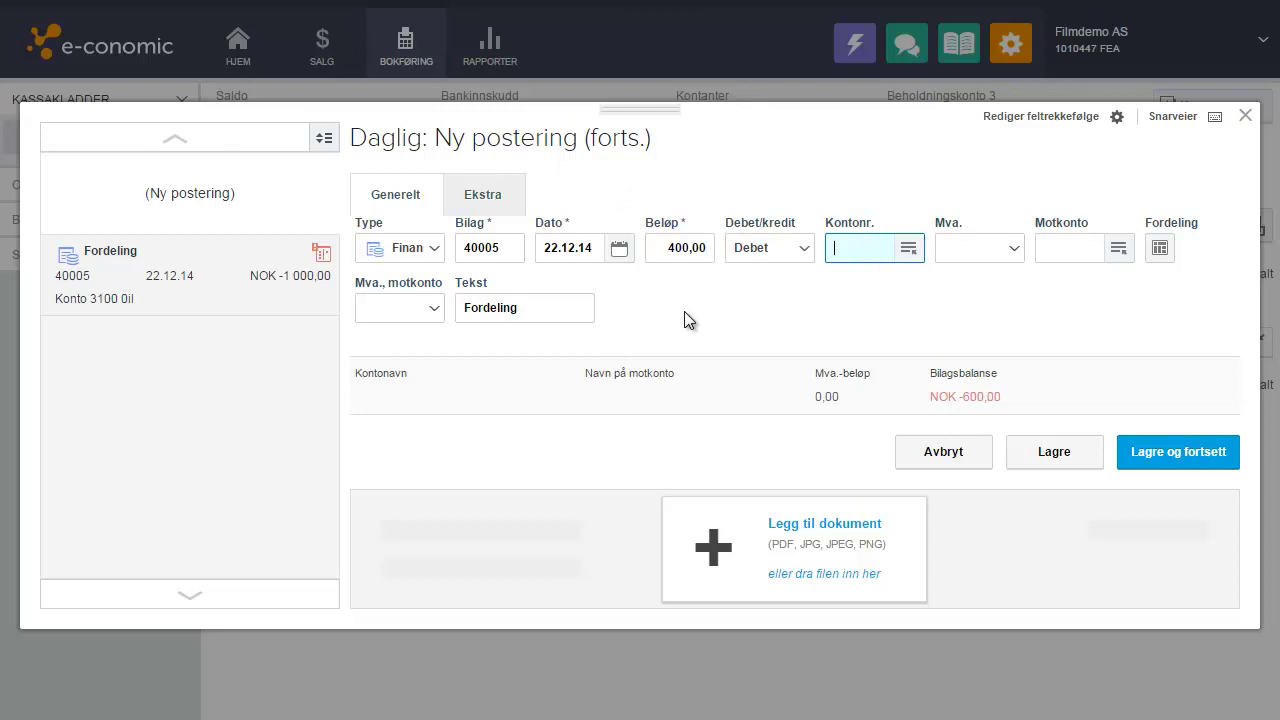
{"action": "type", "text": "1900"}
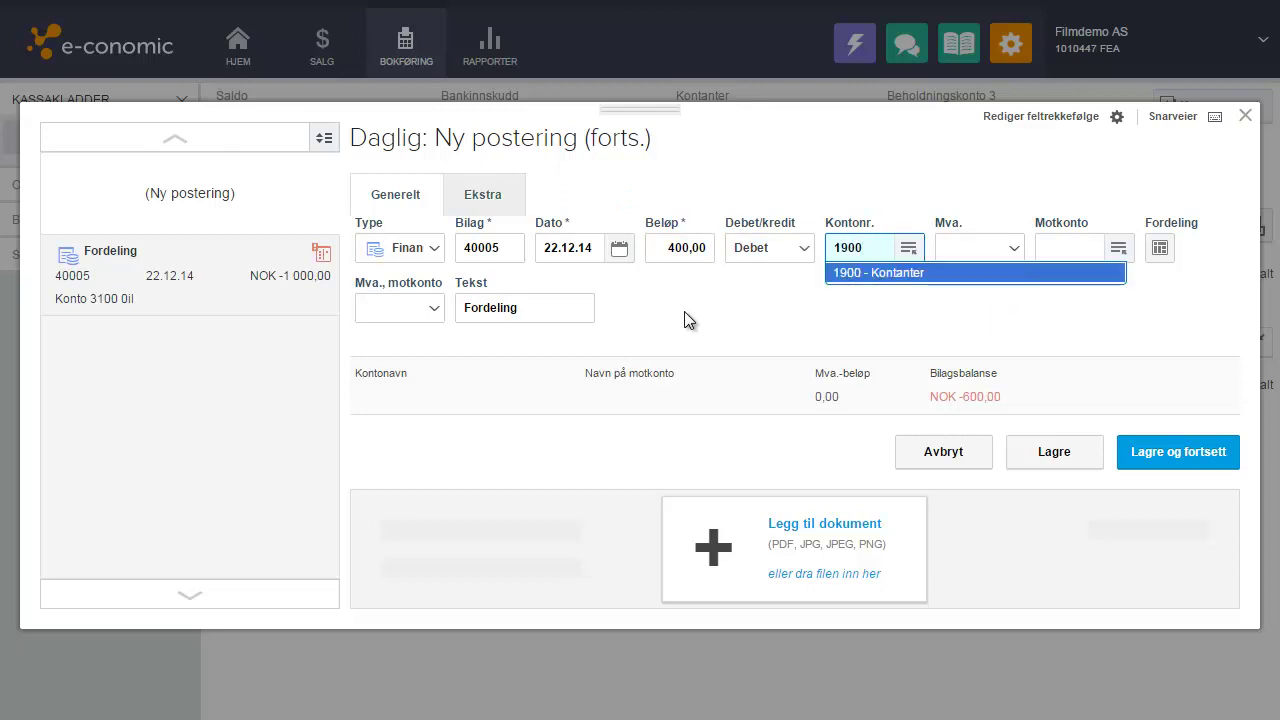
{"action": "key", "text": "Tab"}
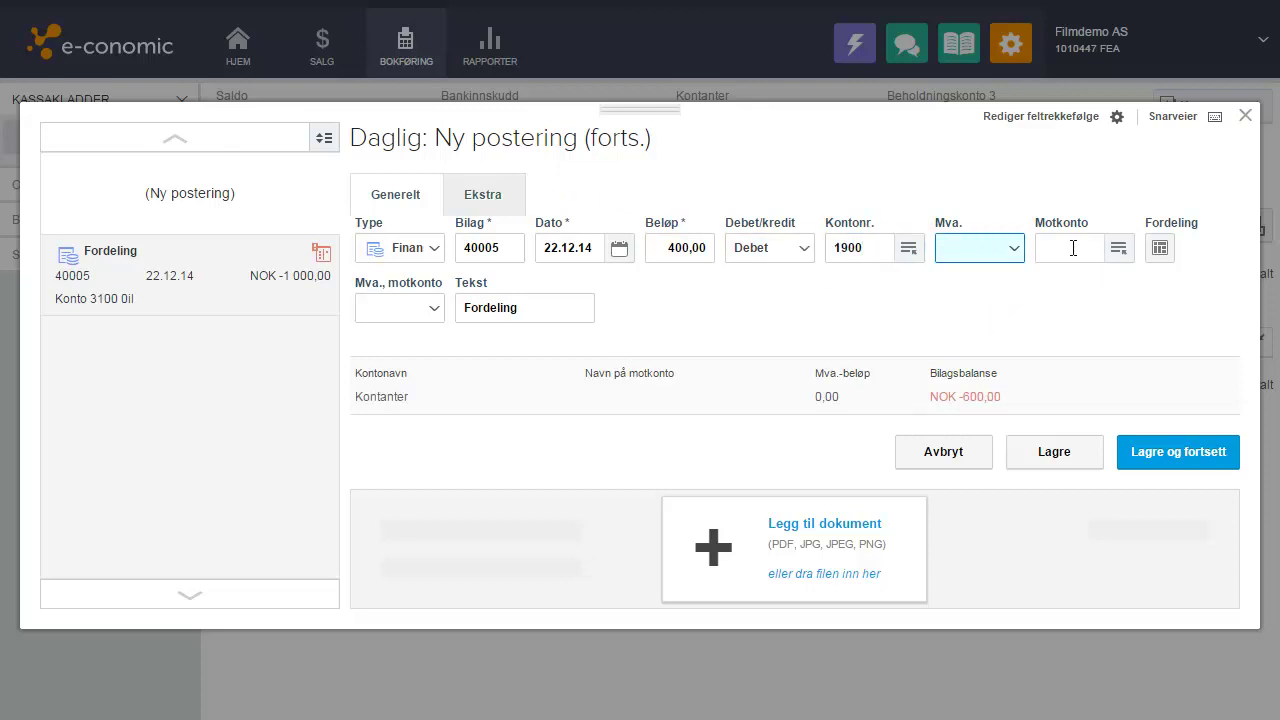
{"action": "left_click", "coordinate": [1152, 455]}
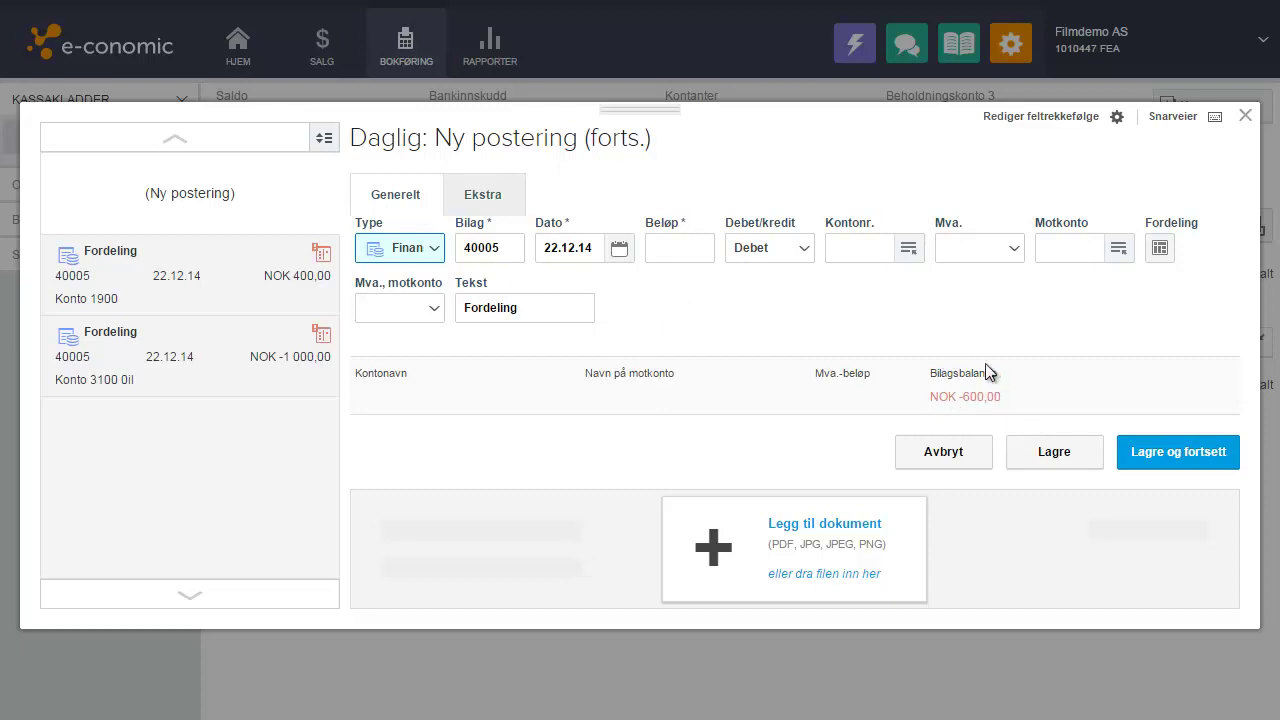
Step: Add a debit line of 600 on account 1920 (Bankinnskudd) and save the voucher
{"action": "left_click", "coordinate": [709, 255]}
{"action": "type", "text": "600"}
{"action": "key", "text": "Tab"}
{"action": "key", "text": "Tab"}
{"action": "type", "text": "1920"}
{"action": "key", "text": "Tab"}
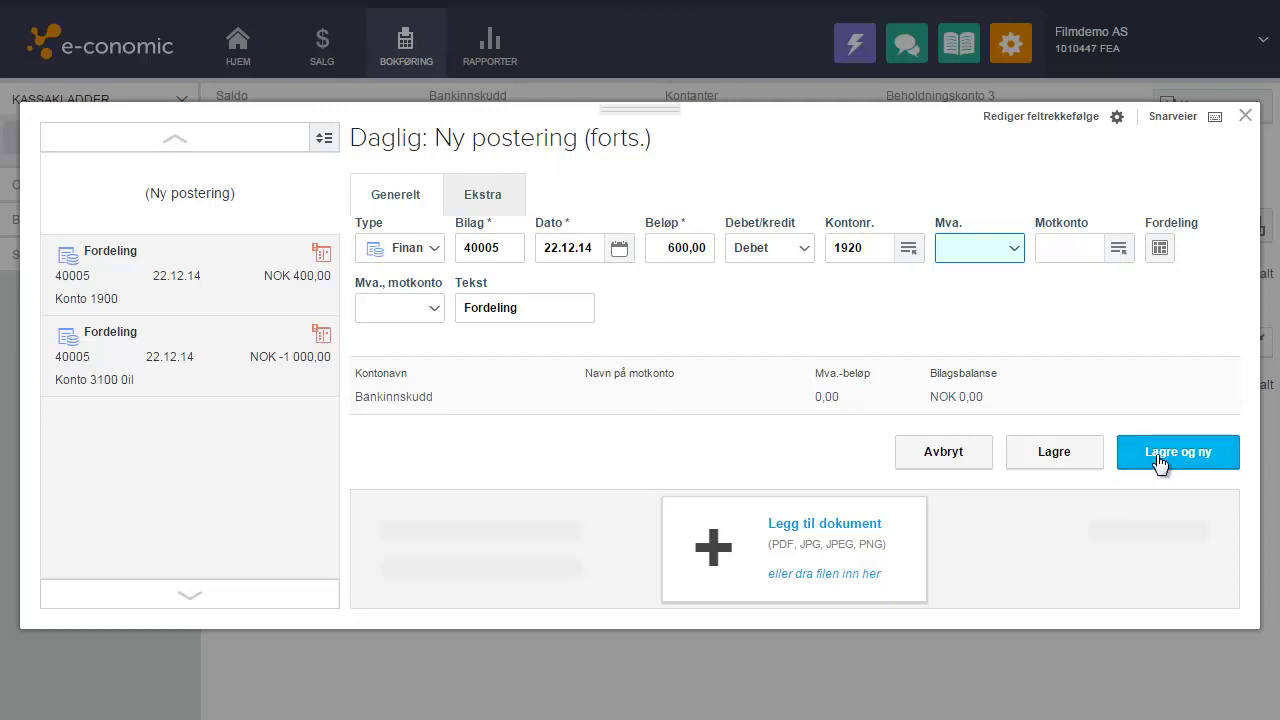
{"action": "left_click", "coordinate": [1054, 463]}
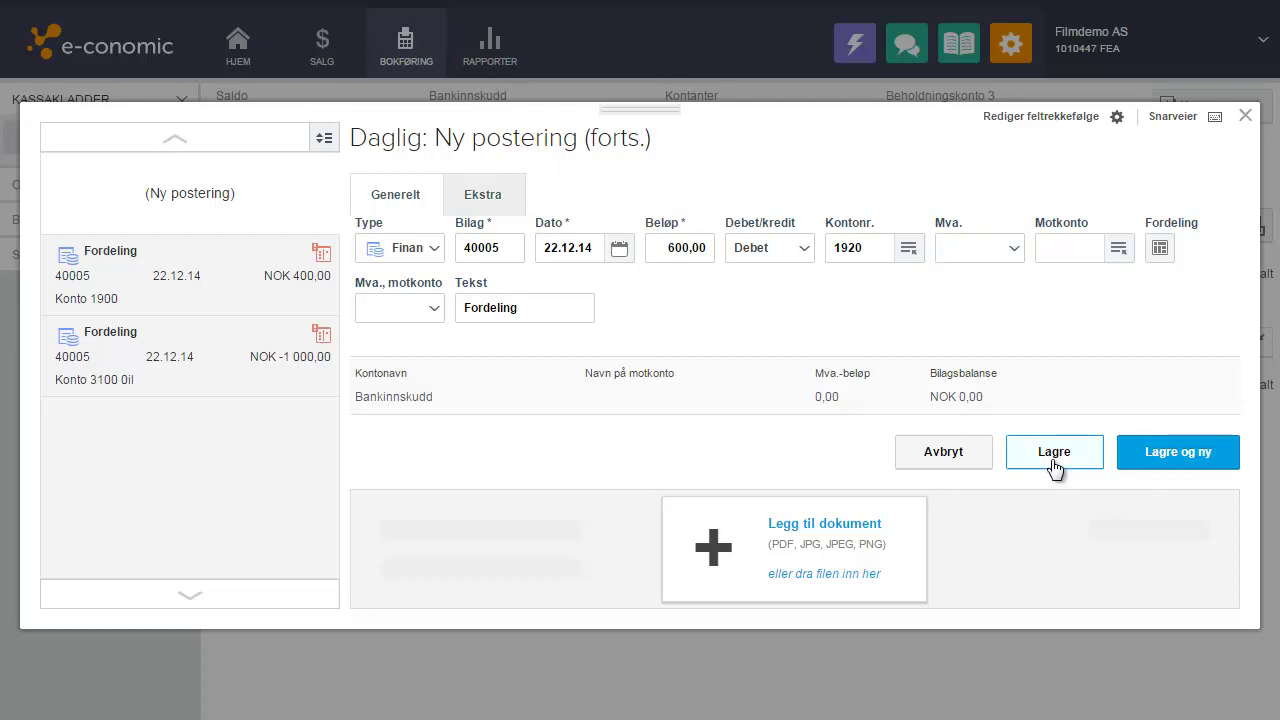